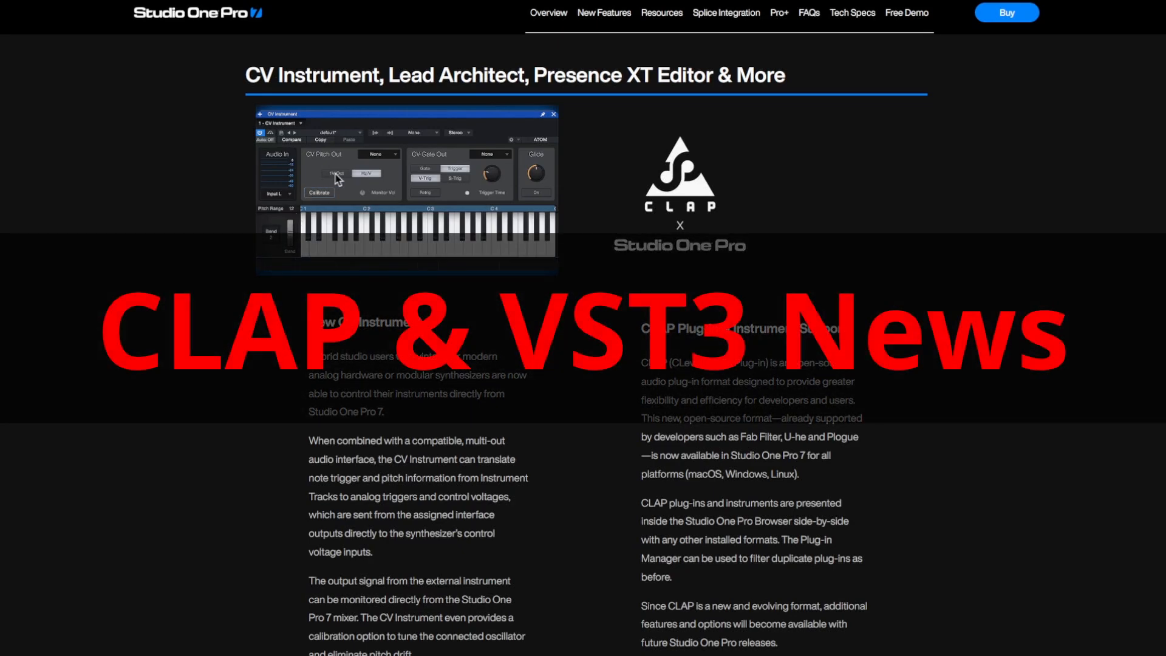
# Step: Leave the Studio One Pro CLAP news for The Usual Suspects DSP56300 emulation home page
pyautogui.click(378, 154)
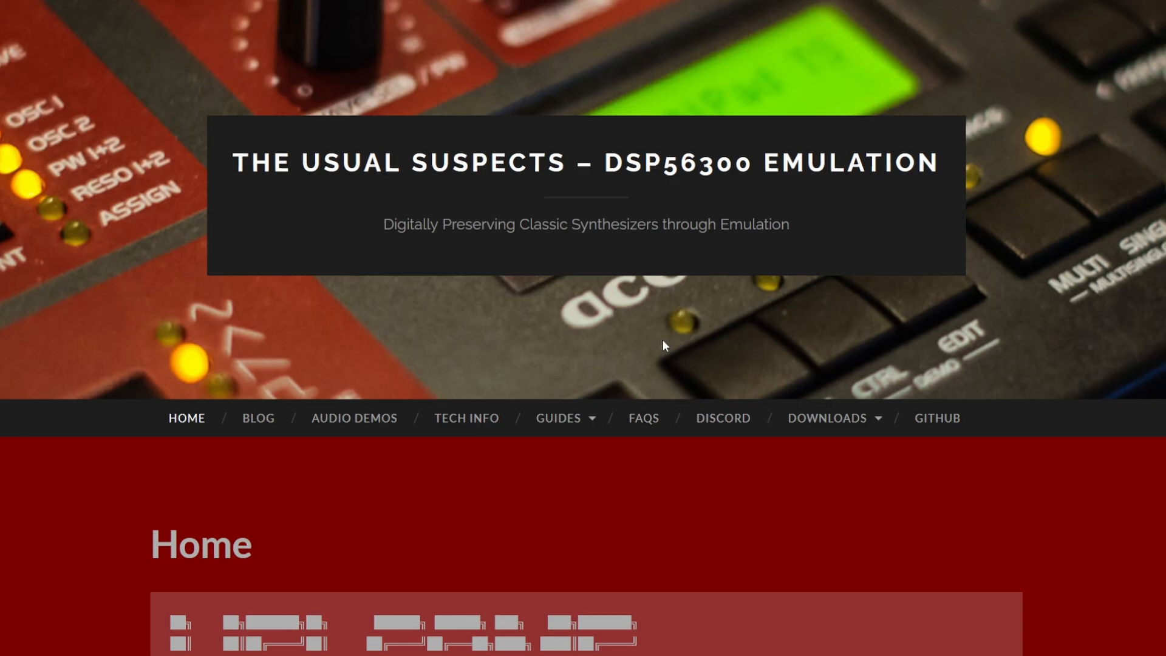
pyautogui.scroll(-3, 721, 330)
pyautogui.scroll(-3, 720, 330)
pyautogui.scroll(-3, 669, 335)
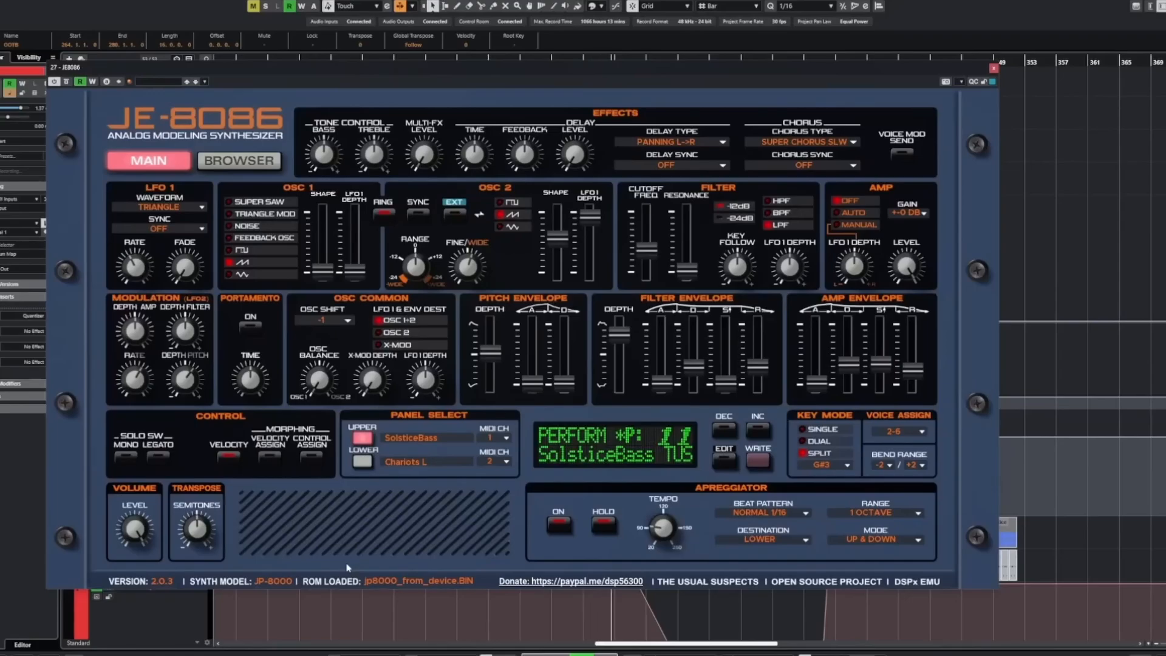
pyautogui.scroll(-1, 401, 451)
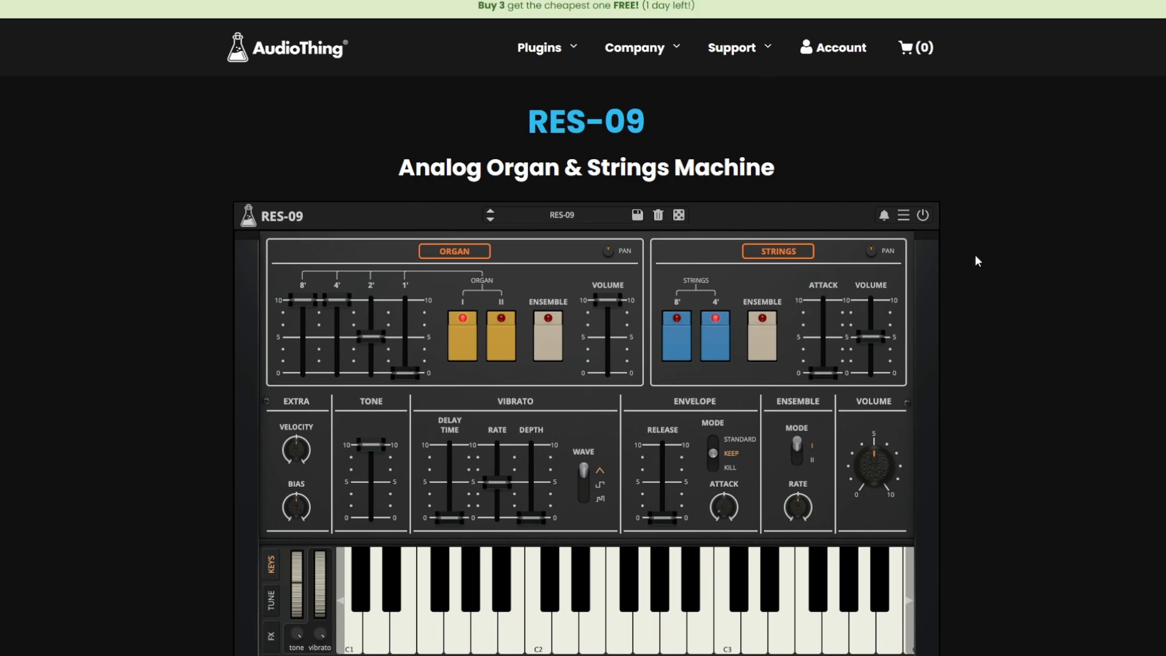
pyautogui.scroll(-5, 987, 256)
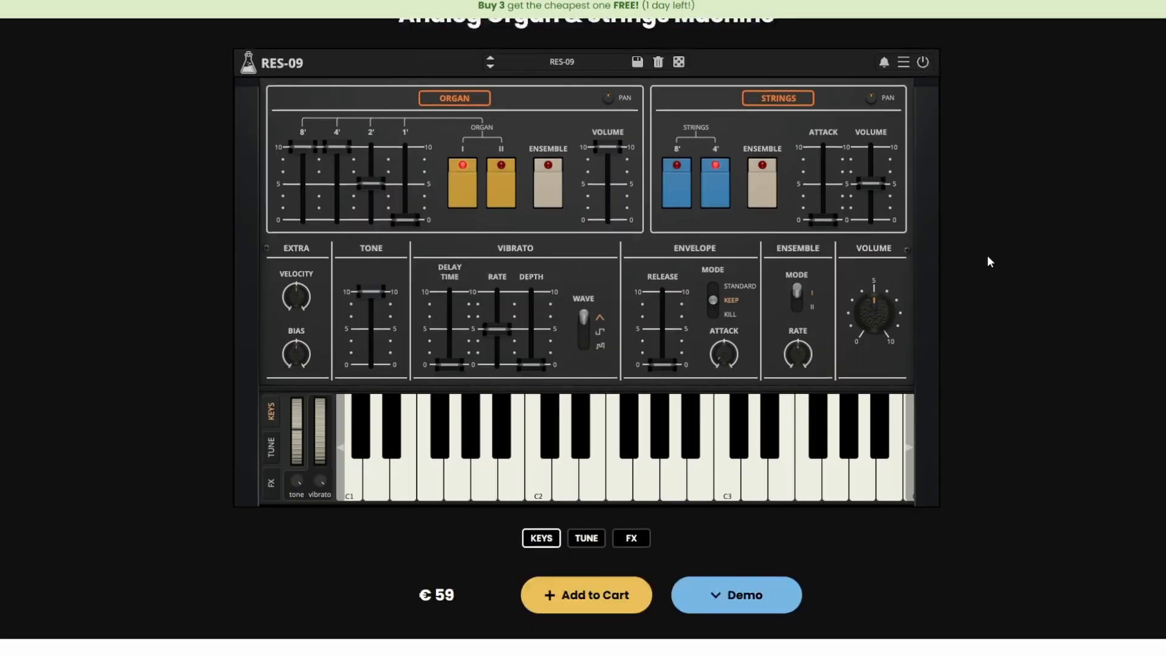
pyautogui.scroll(-5, 986, 255)
pyautogui.scroll(-5, 987, 256)
pyautogui.scroll(-5, 974, 264)
pyautogui.scroll(-8, 963, 272)
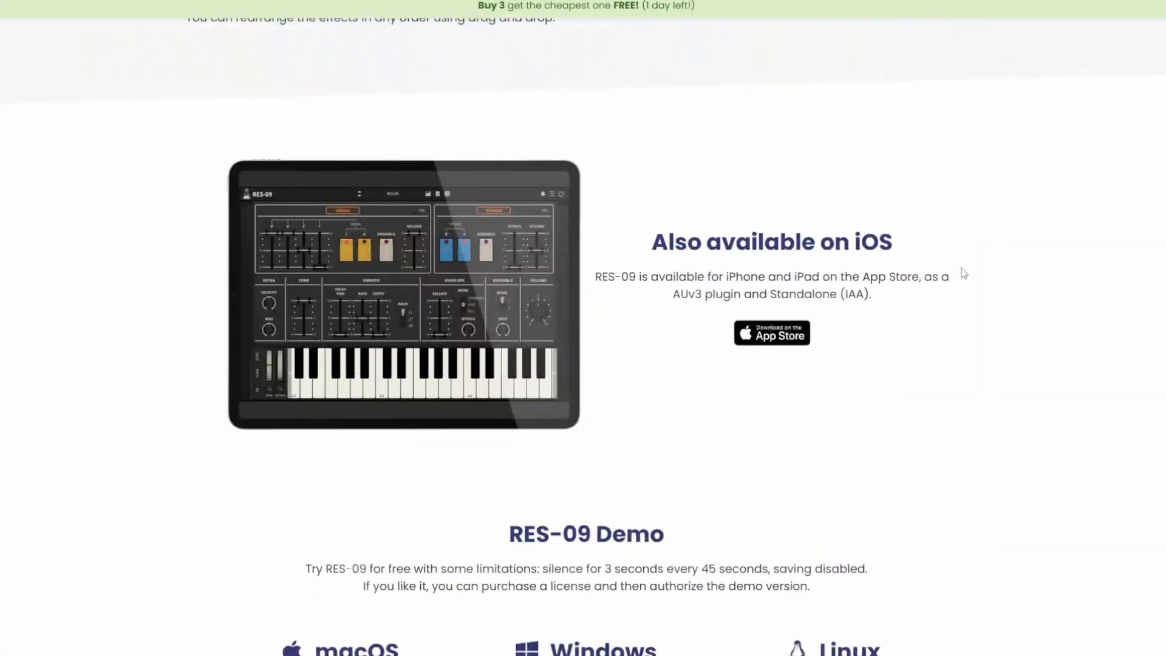
pyautogui.scroll(-5, 964, 273)
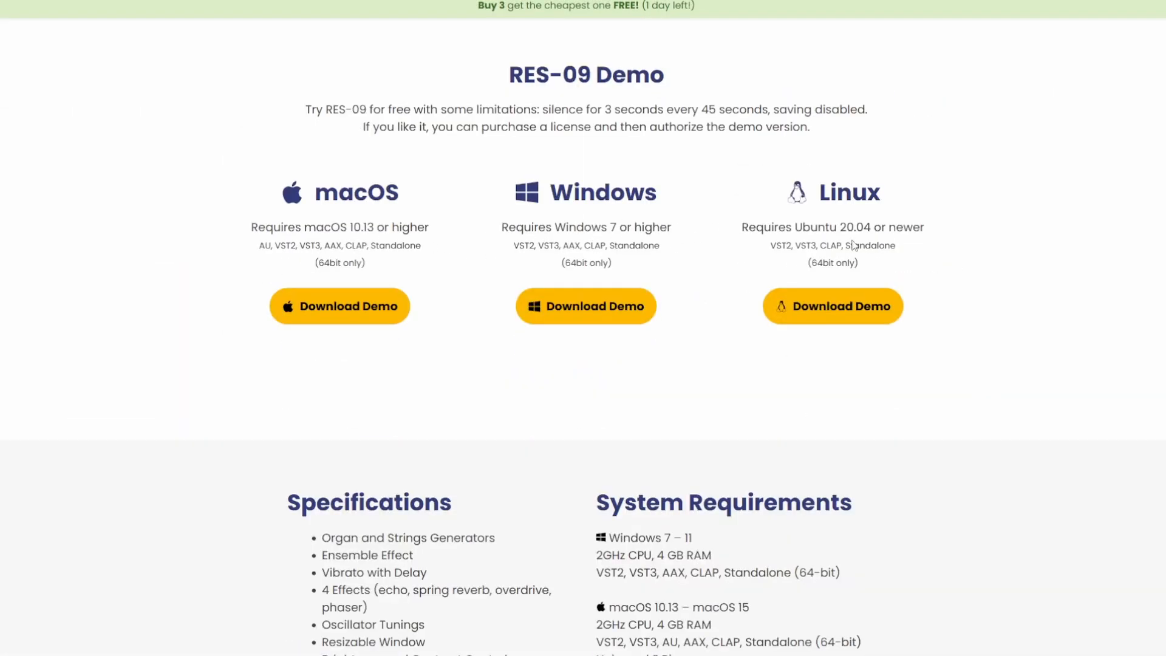
# Step: Highlight the RES-09 demo's Linux system requirements text, then deselect it
pyautogui.moveTo(873, 270); pyautogui.dragTo(741, 233)
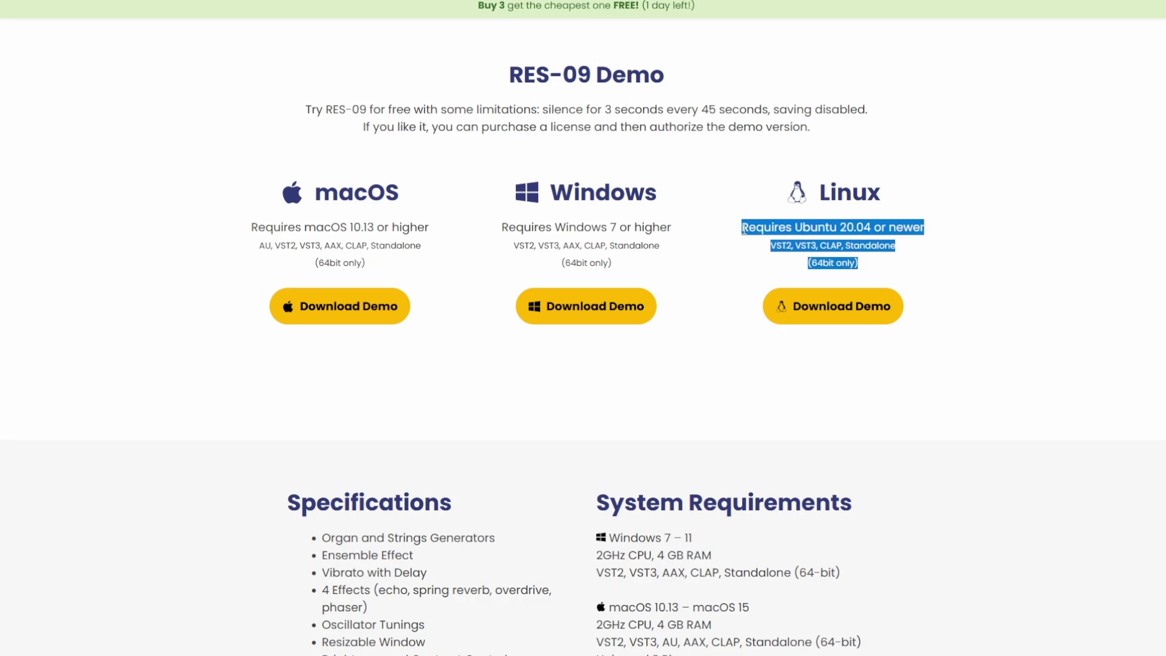
pyautogui.click(862, 192)
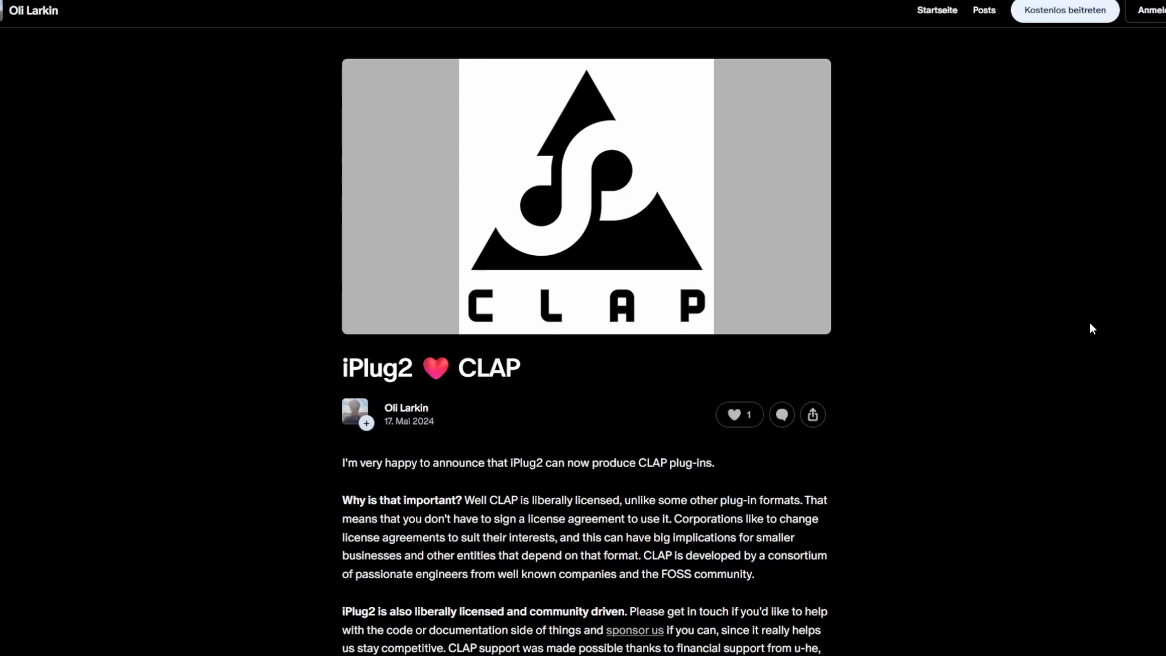
pyautogui.scroll(-5, 806, 495)
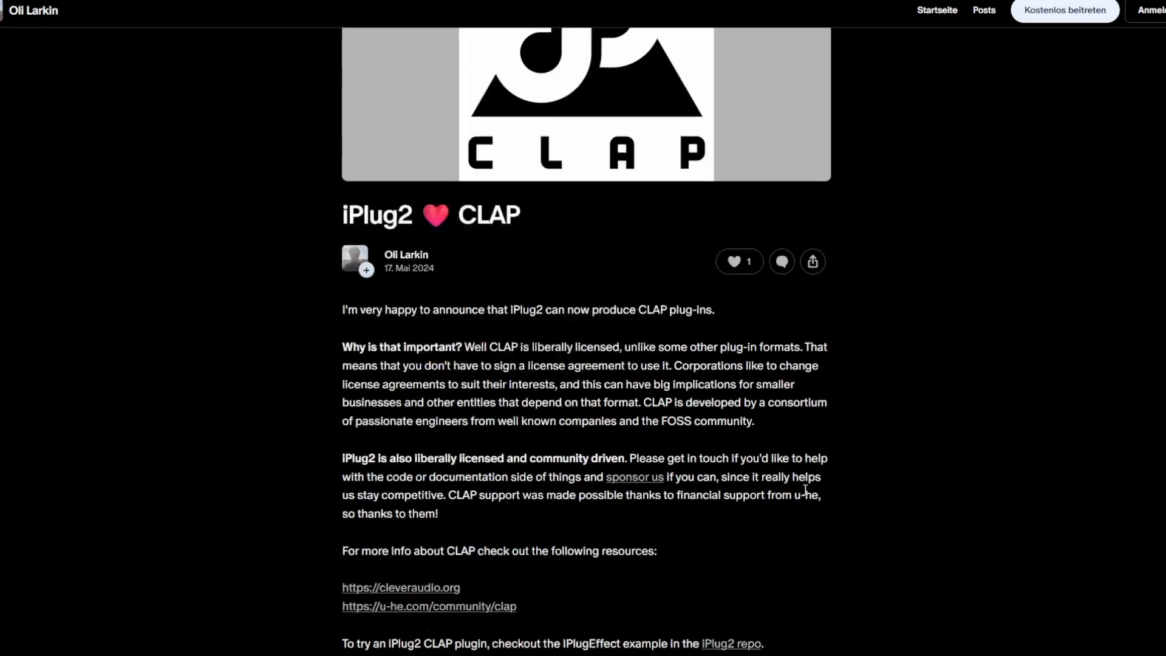
pyautogui.scroll(-3, 806, 495)
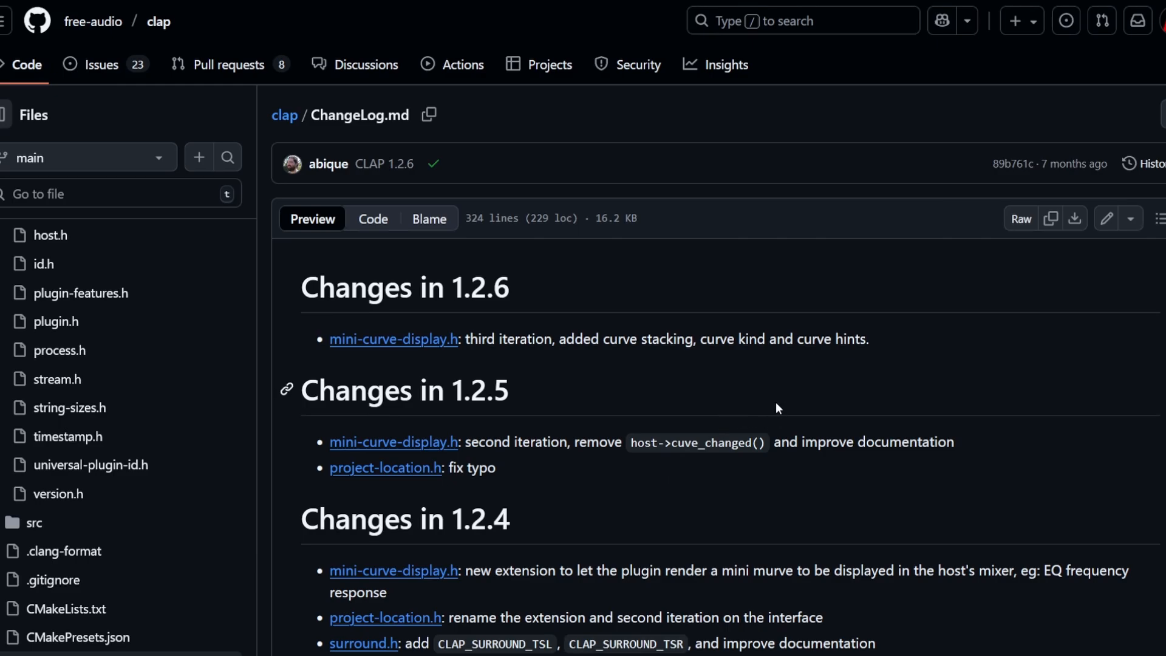
pyautogui.moveTo(443, 385)
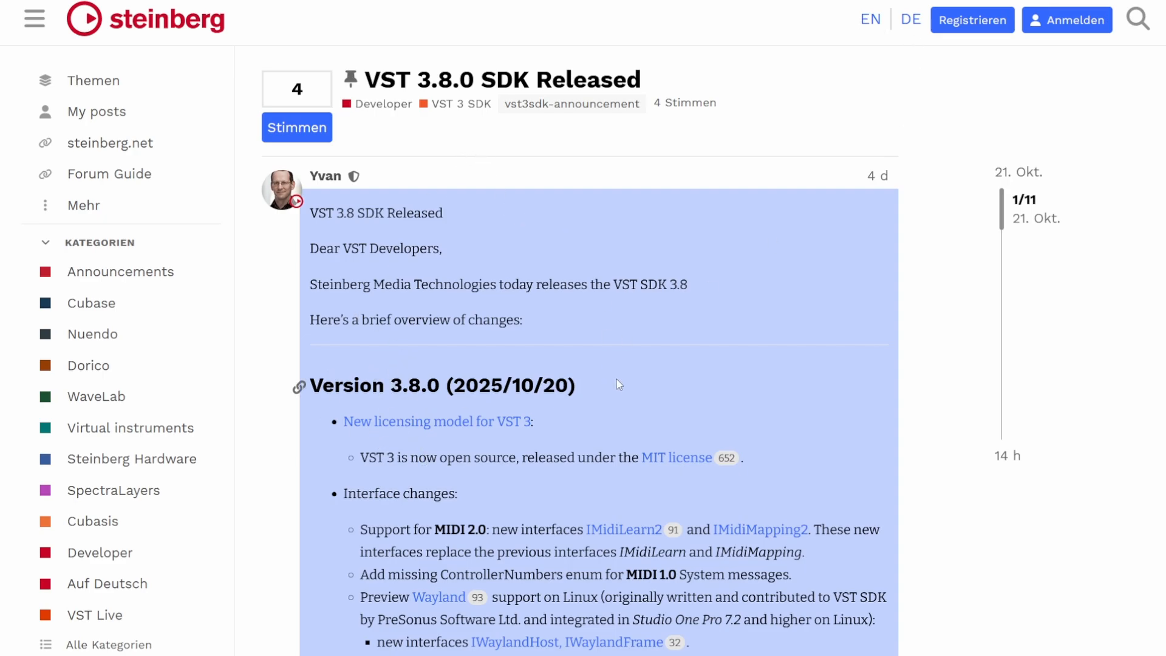
# Step: Follow the 'MIT license' link to the page explaining the MIT license
pyautogui.click(674, 461)
pyautogui.scroll(-5, 583, 364)
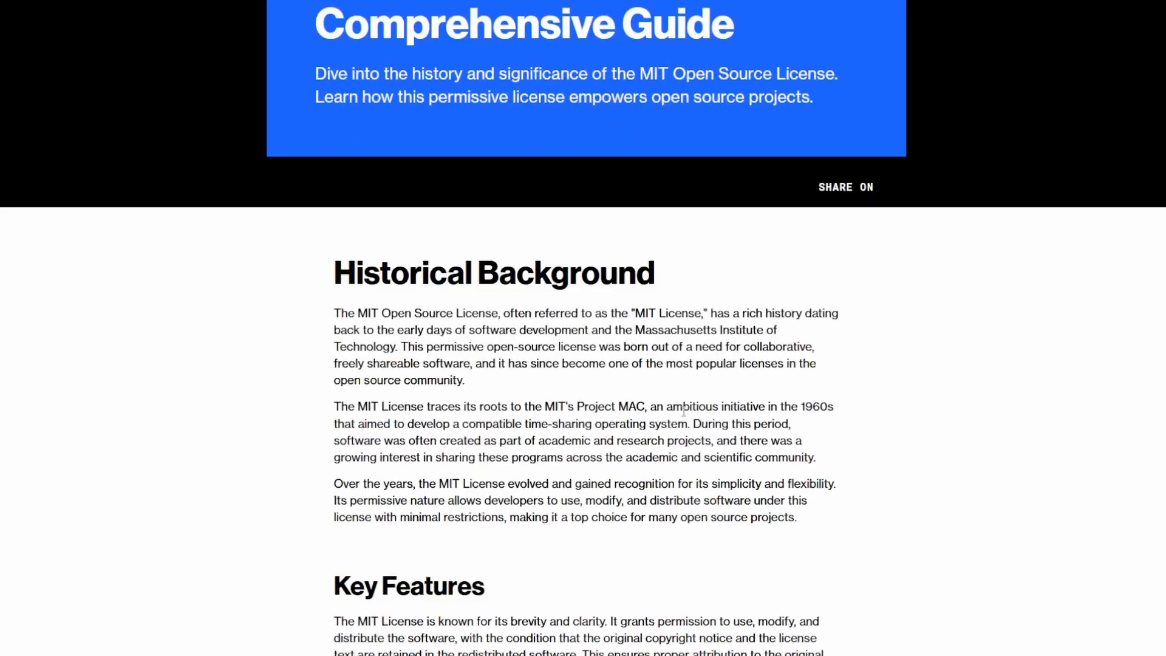
pyautogui.scroll(-5, 583, 365)
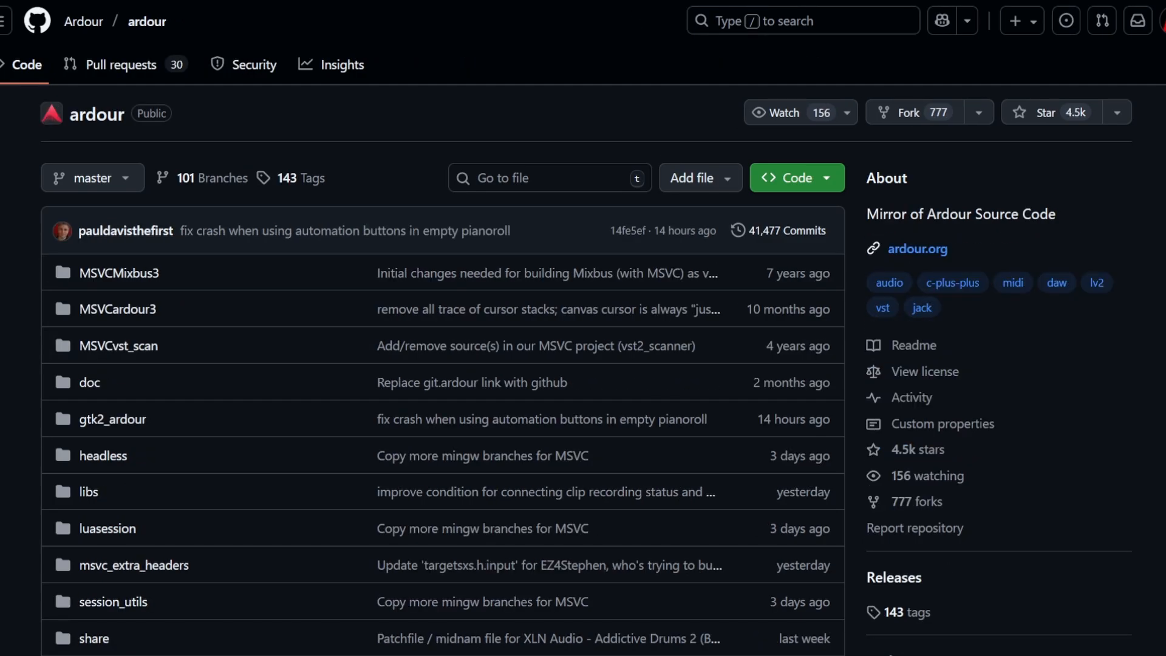
# Step: View Ardour's GNU GPL v2 license file from the repository's About sidebar
pyautogui.click(938, 371)
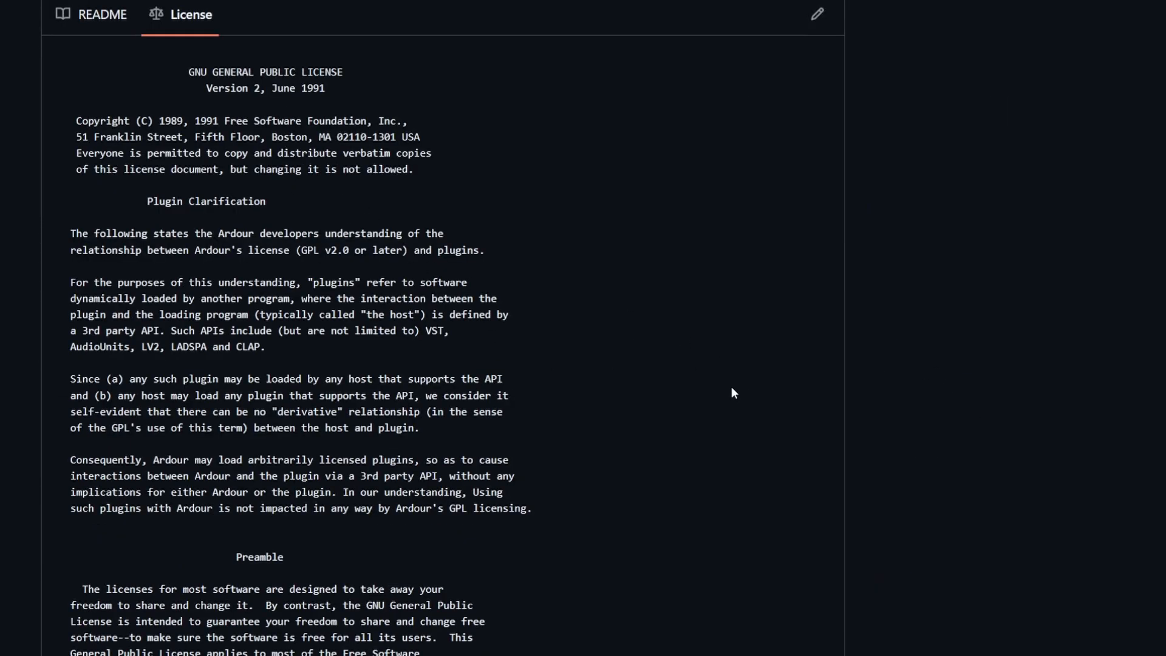